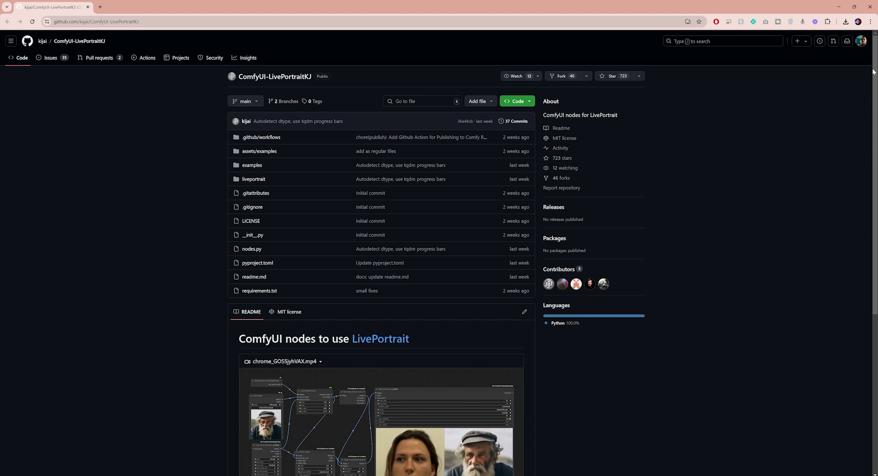
Step: Scroll down the repository README to reach the LivePortrait model links
scroll(875, 77, "down", 5)
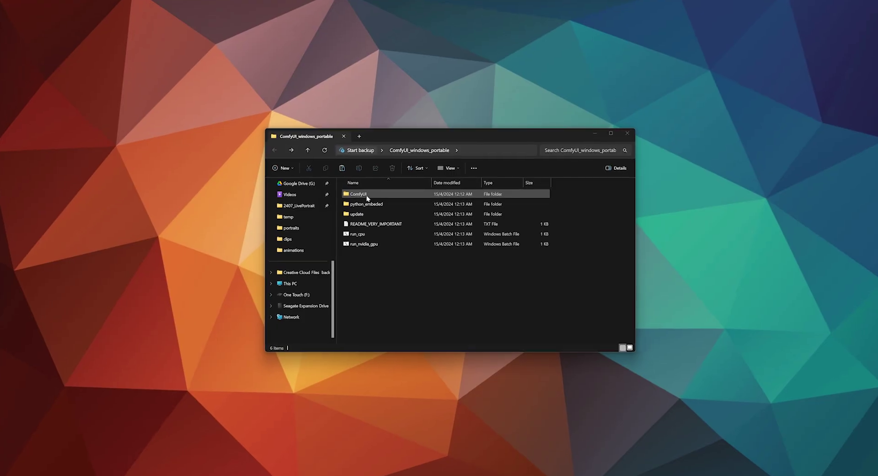
Step: Create a new 'liveportrait' folder inside ComfyUI\models, ready to receive the model files
double_click(363, 196)
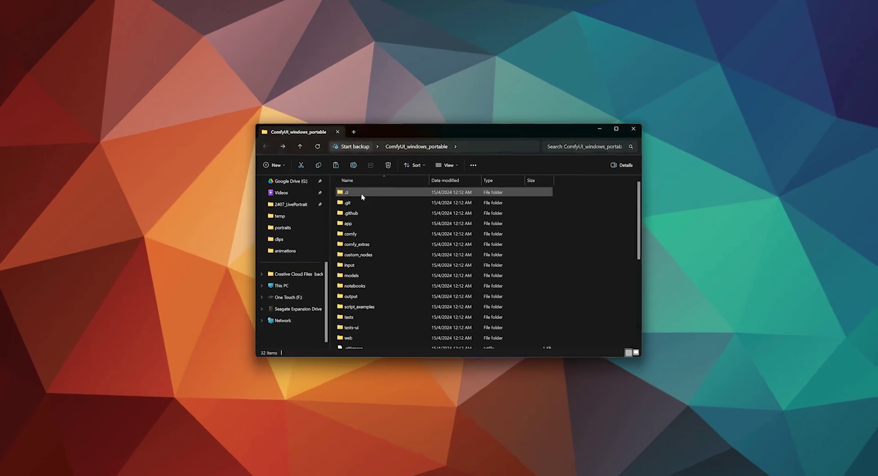
double_click(339, 279)
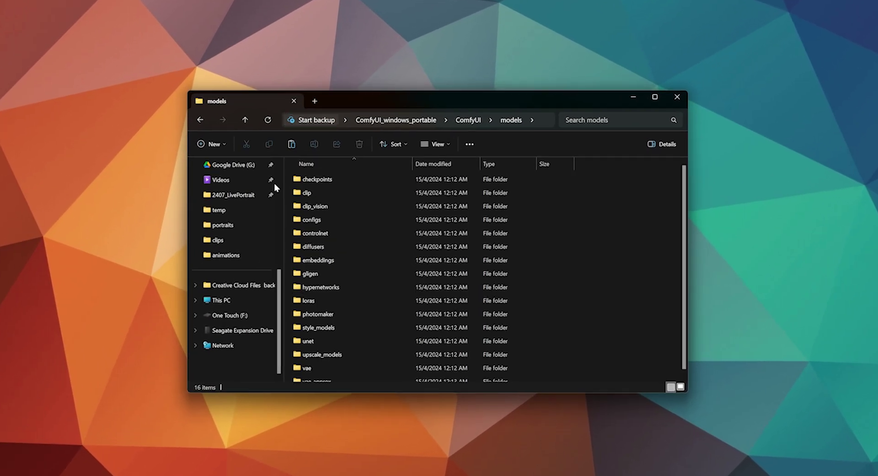
left_click(244, 155)
left_click(190, 161)
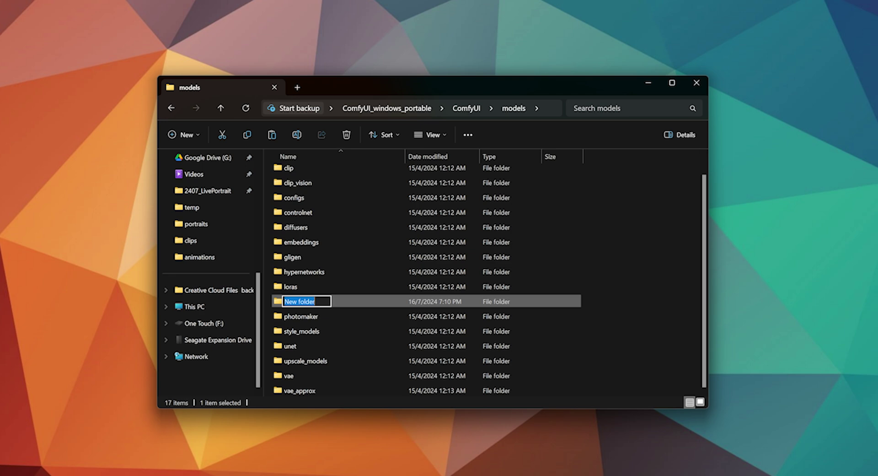
type("liveportrait")
key("Return")
key("Return")
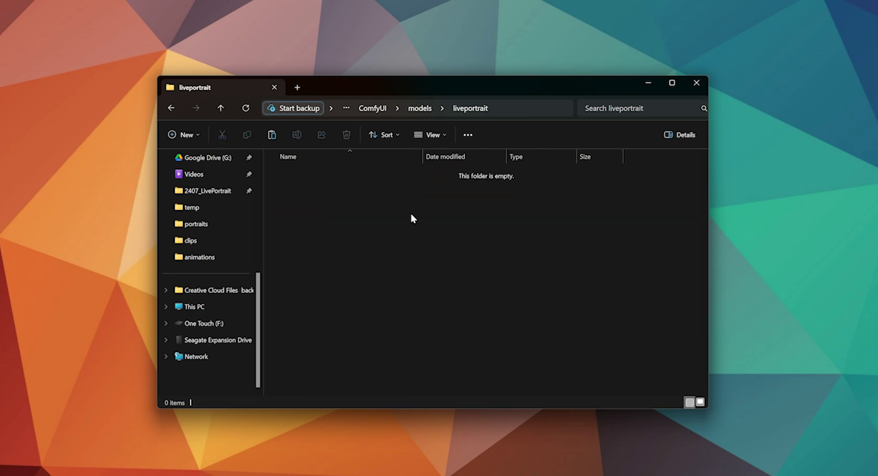
right_click(411, 213)
Step: Paste the model files into liveportrait, then highlight the README's Windows Insightface troubleshooting steps
left_click(444, 291)
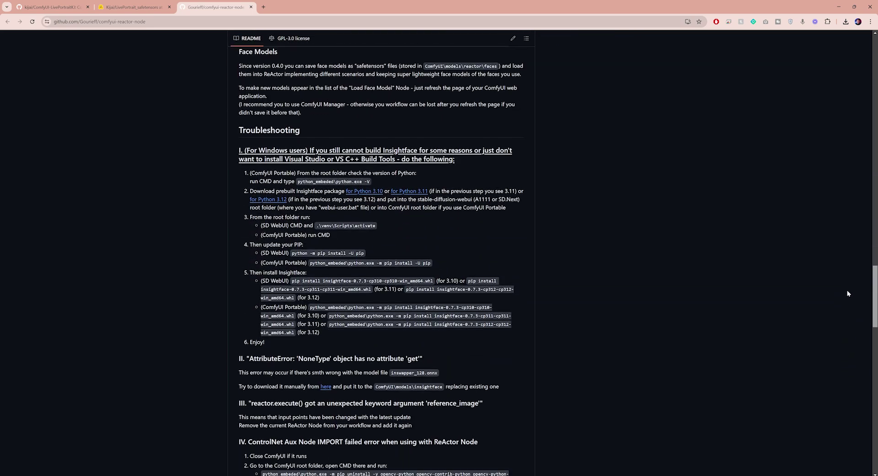
left_click_drag(266, 173, 313, 308)
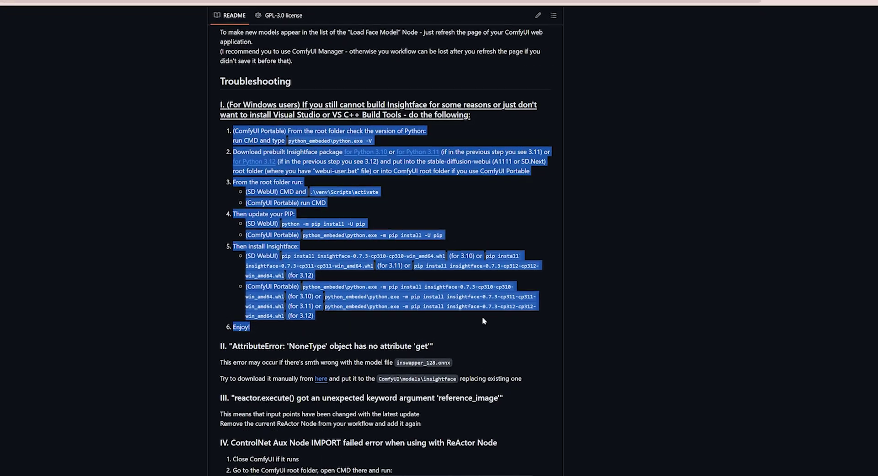
left_click(624, 172)
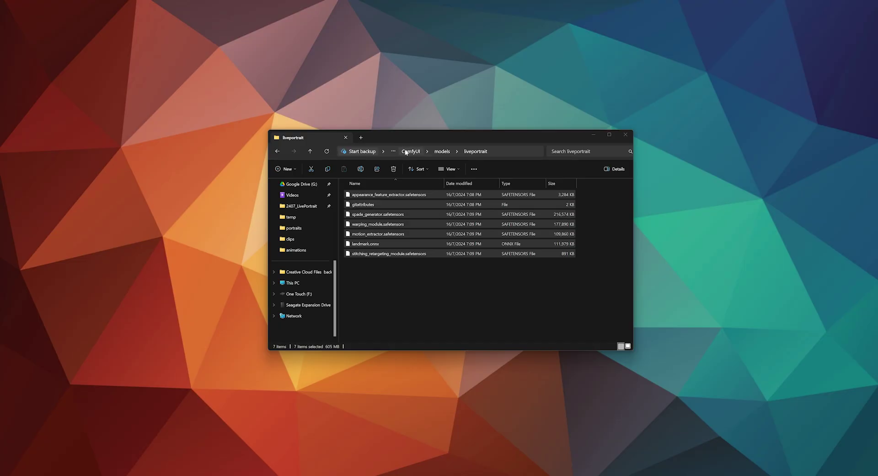
Step: Open cmd in ComfyUI_windows_portable and confirm the embedded Python is version 3.11.8
left_click(405, 152)
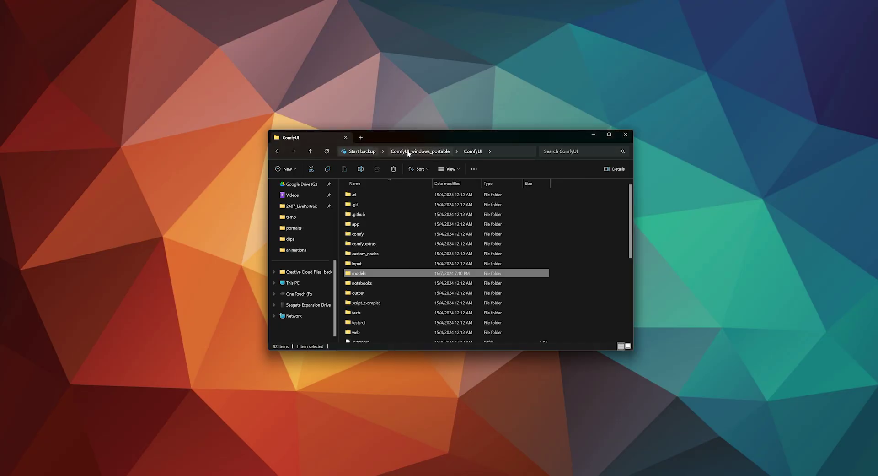
left_click(435, 154)
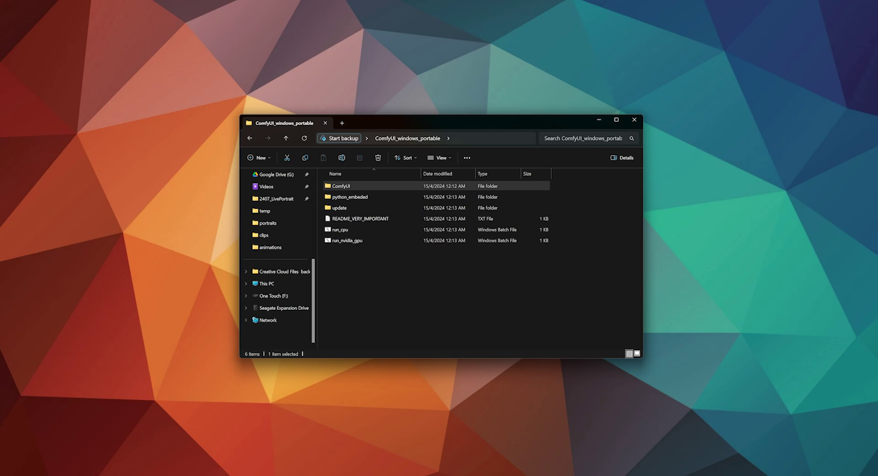
left_click(484, 152)
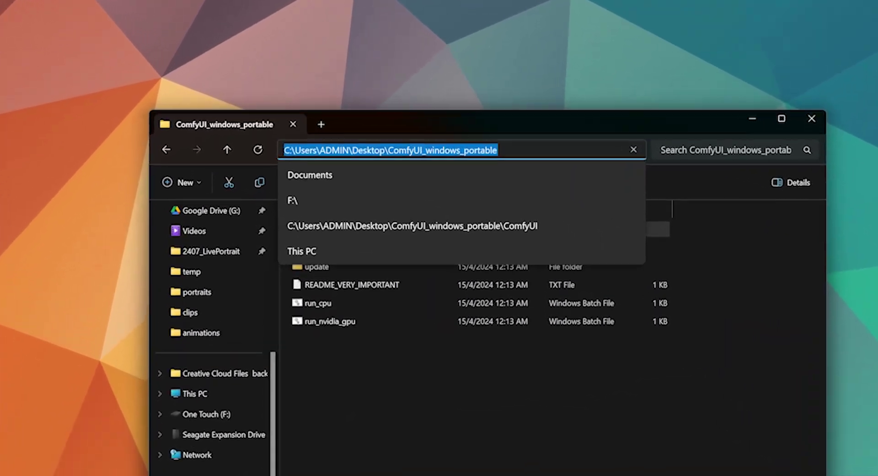
type("cmd")
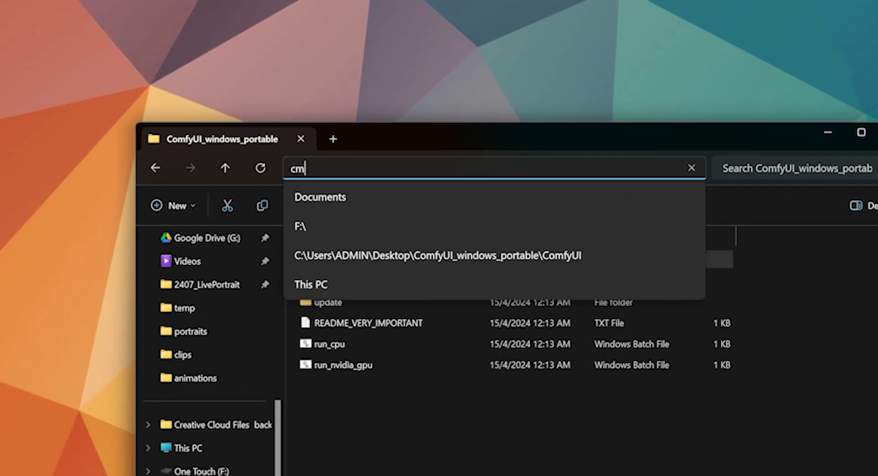
key("Return")
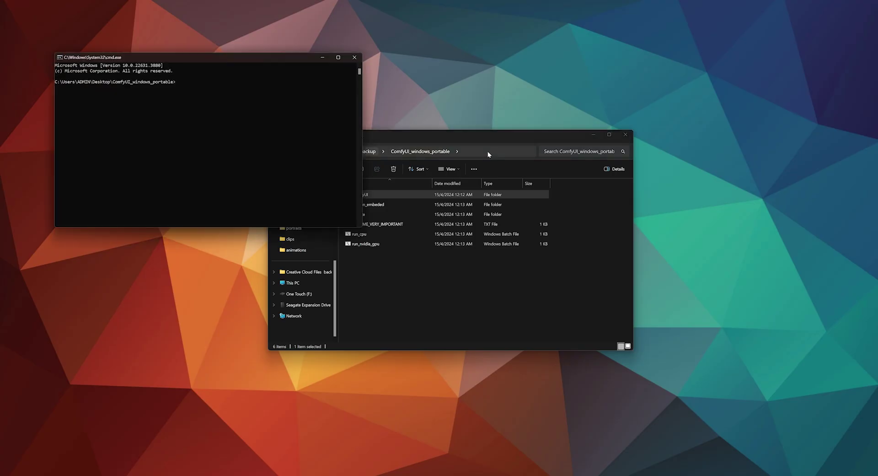
type("python_embeded\\python.exe -V")
left_click_drag(176, 83, 245, 84)
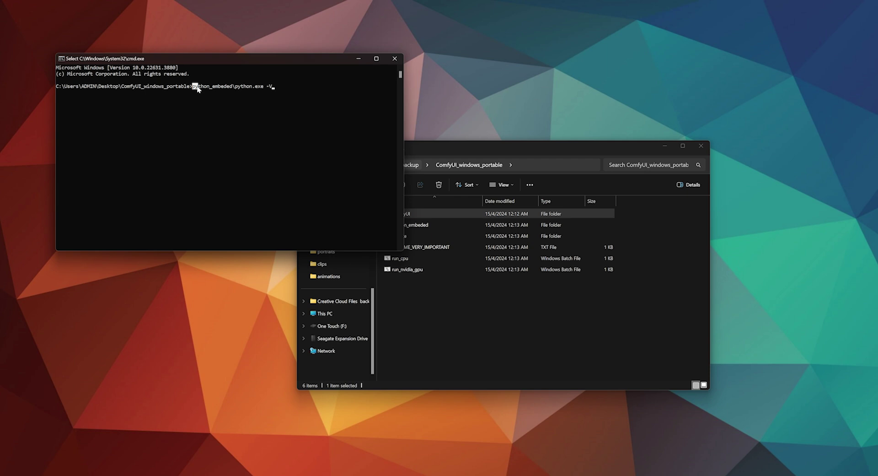
key("Return")
key("Return")
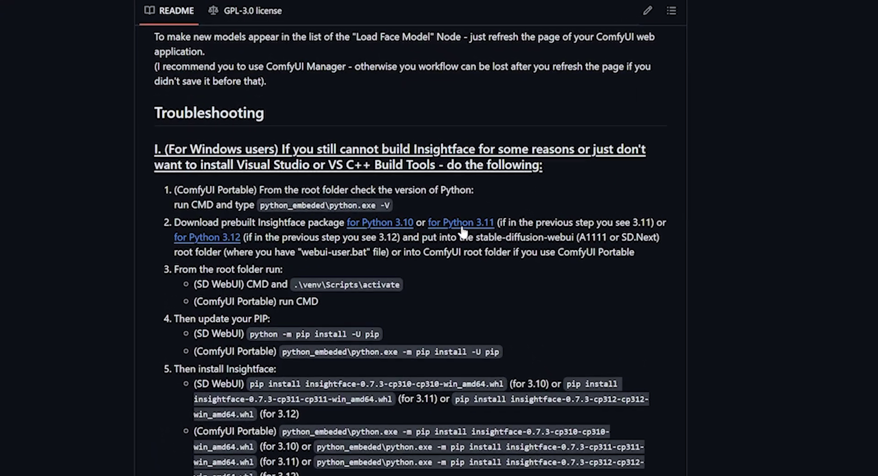
Step: Save the Insightface 0.7.3 cp311 wheel into the ComfyUI_windows_portable folder
right_click(462, 229)
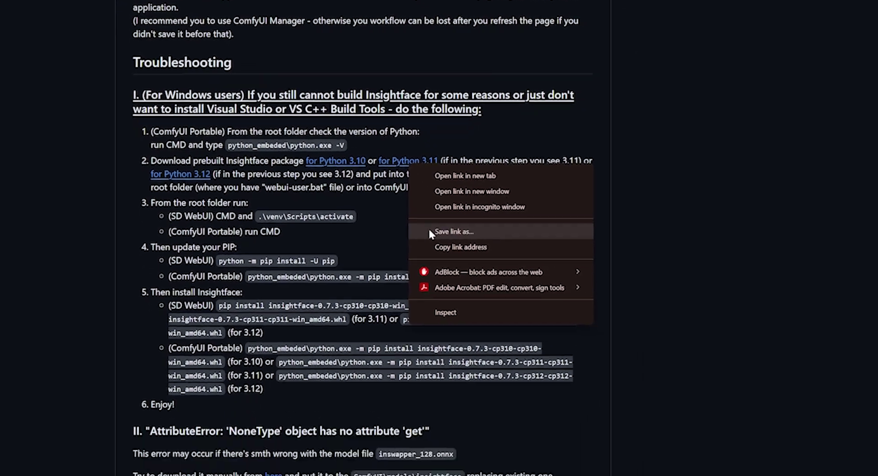
left_click(431, 232)
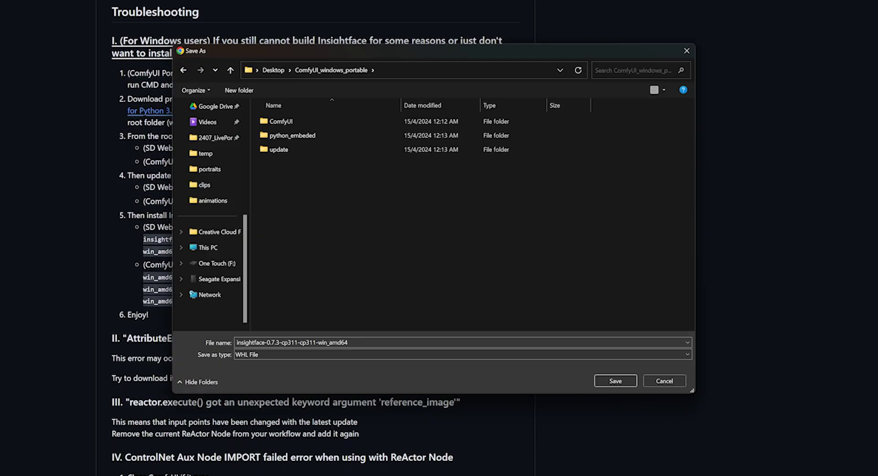
left_click(596, 380)
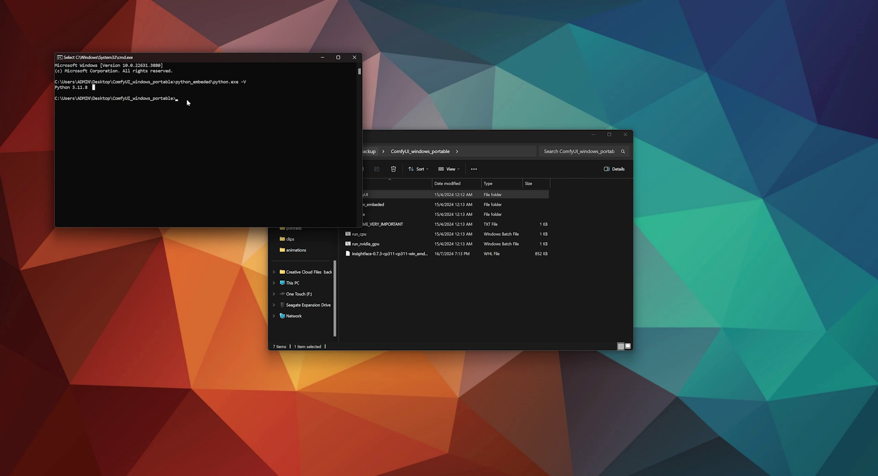
Step: Upgrade pip to 24.1.2, then run the README's Portable pip command installing the Insightface wheel
type("python_embeded\\python.exe -m pip install -U pip")
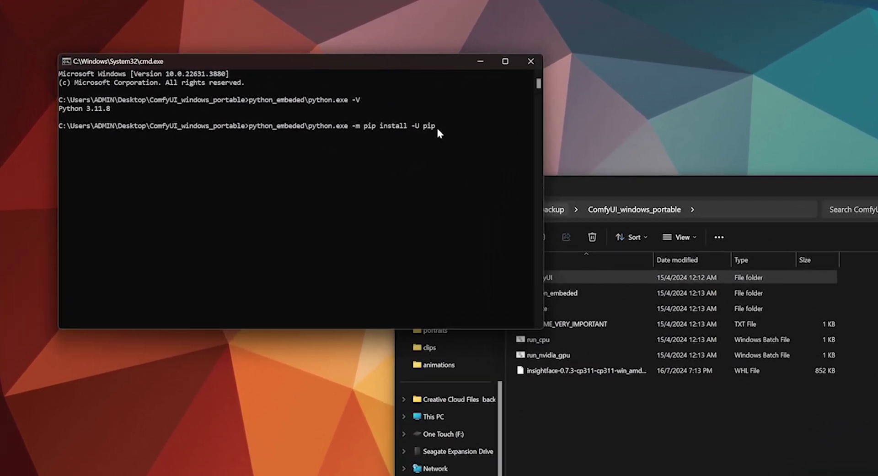
key("Return")
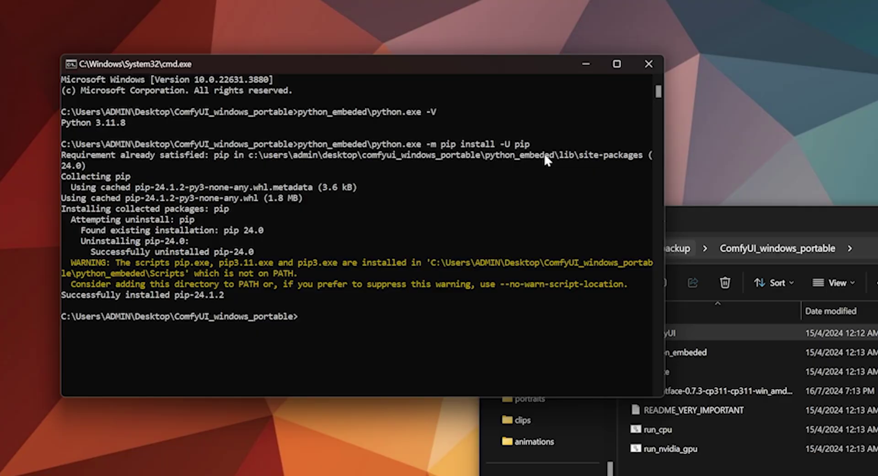
key("alt+Tab")
left_click_drag(332, 227, 283, 247)
key("ctrl+c")
key("alt+Tab")
key("ctrl+v")
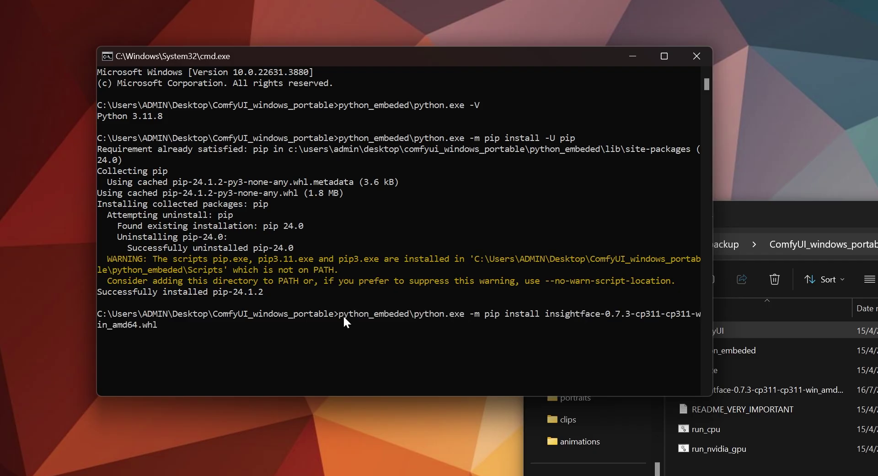
key("Return")
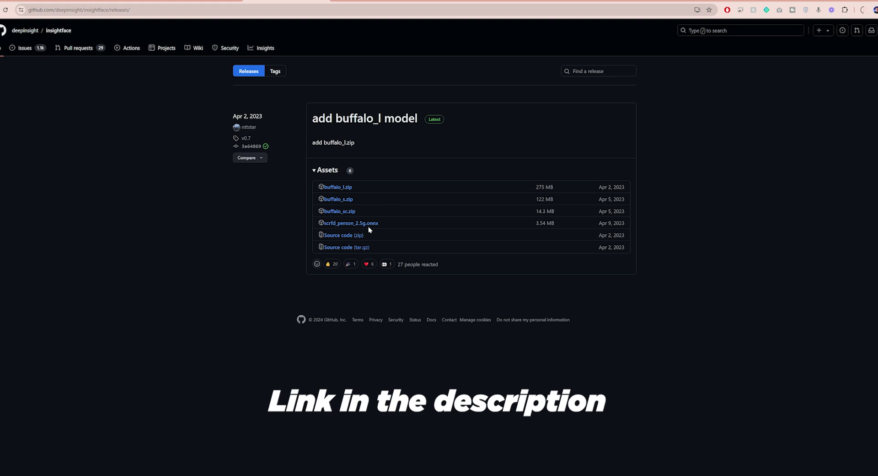
Step: Save buffalo_l.zip into a newly created ComfyUI\models\insightface folder
right_click(320, 183)
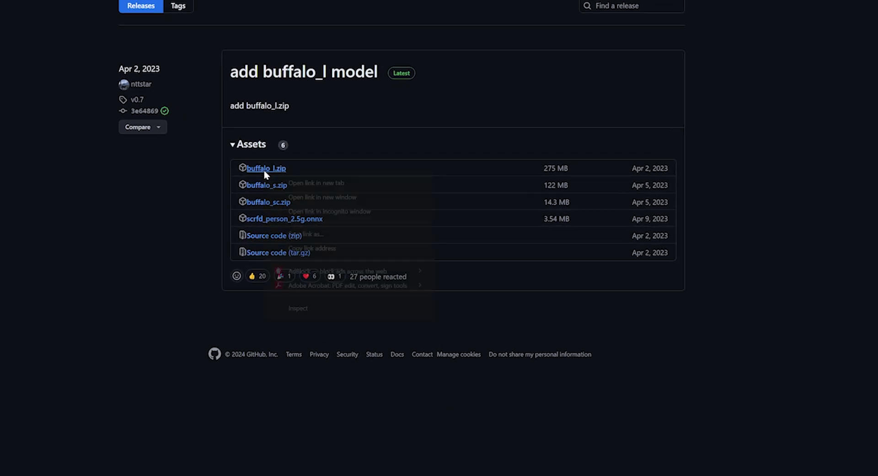
left_click(272, 233)
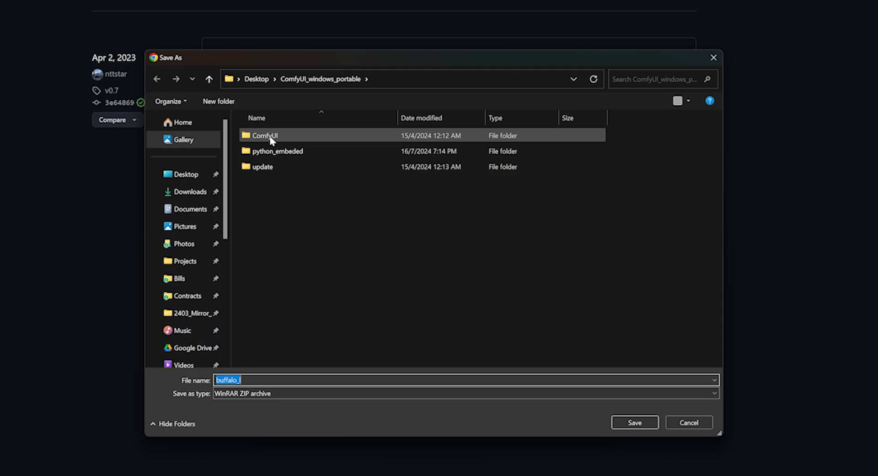
double_click(271, 138)
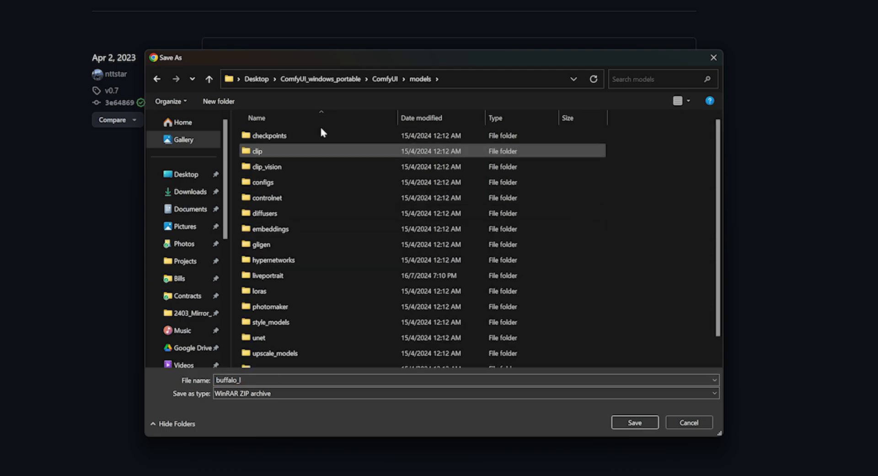
left_click(211, 101)
type("insightface")
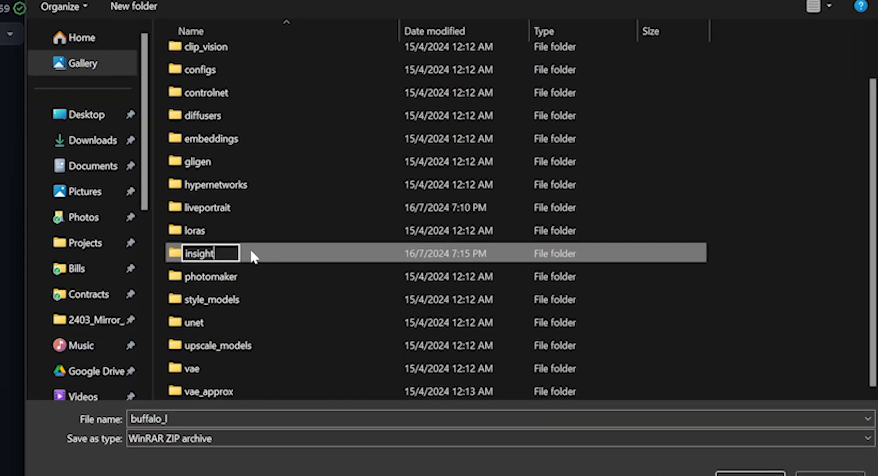
key("Return")
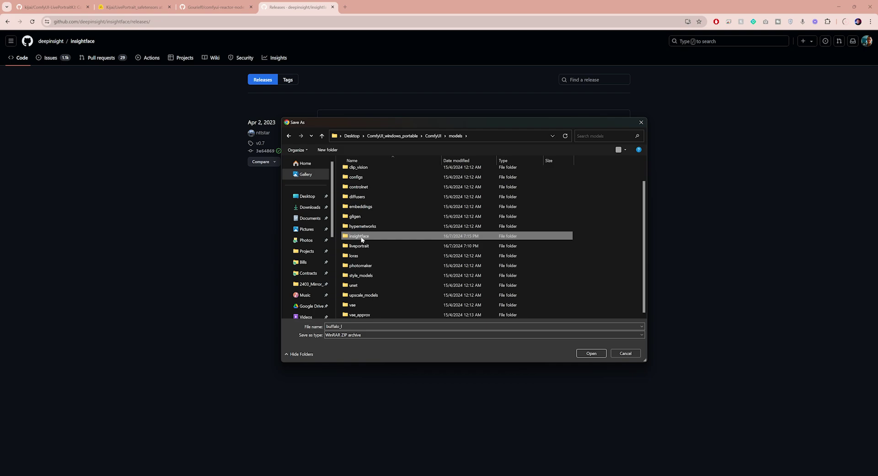
double_click(360, 236)
left_click(592, 353)
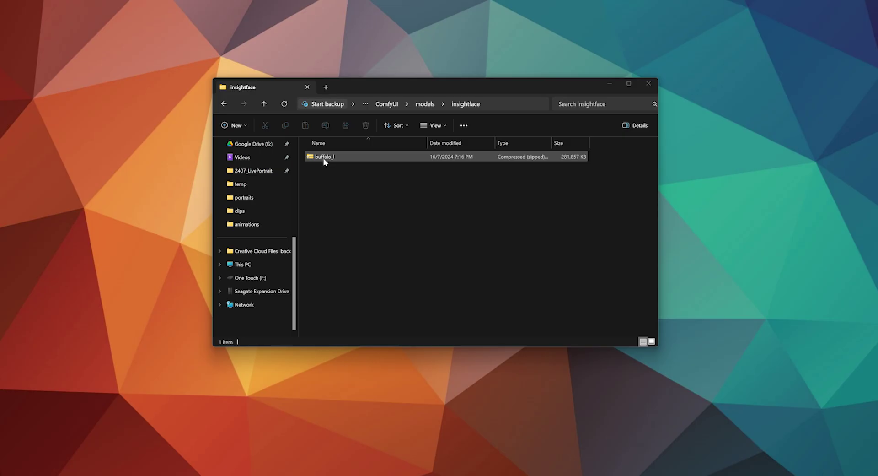
Step: Extract buffalo_l.zip's ONNX models in place and launch ComfyUI via run_nvidia_gpu
right_click(323, 158)
mouse_move(428, 366)
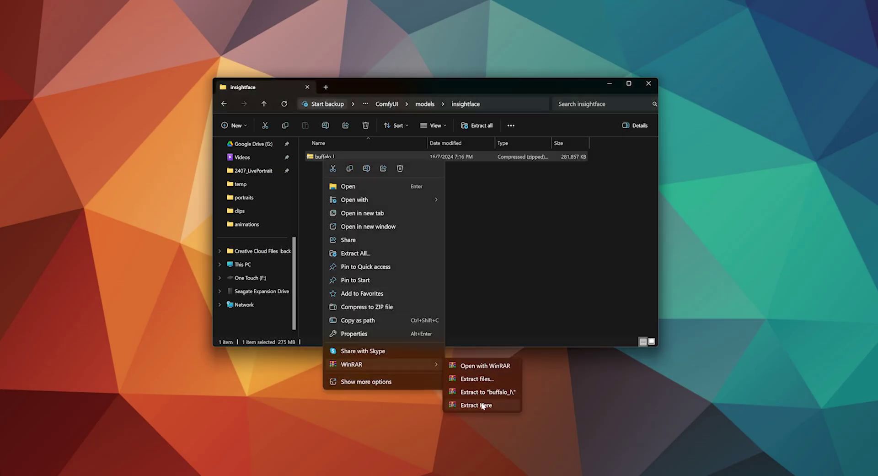
left_click(478, 409)
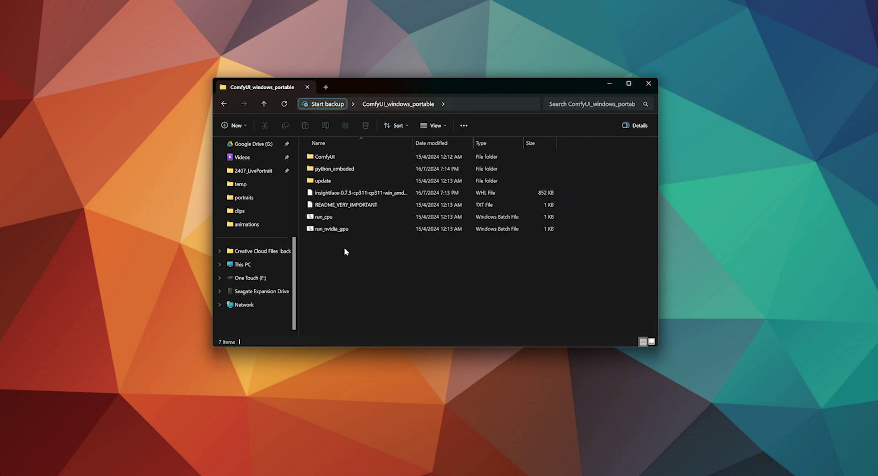
double_click(336, 230)
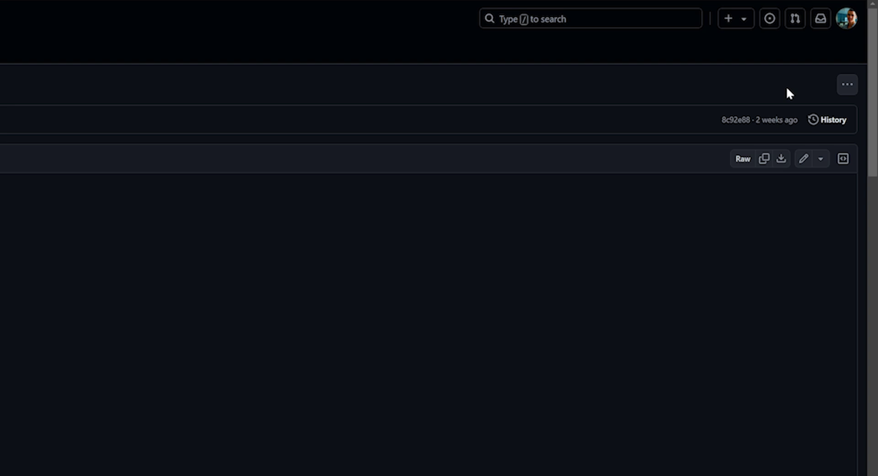
Step: Download live_workflow.json from GitHub and drop it onto the ComfyUI canvas
left_click(841, 90)
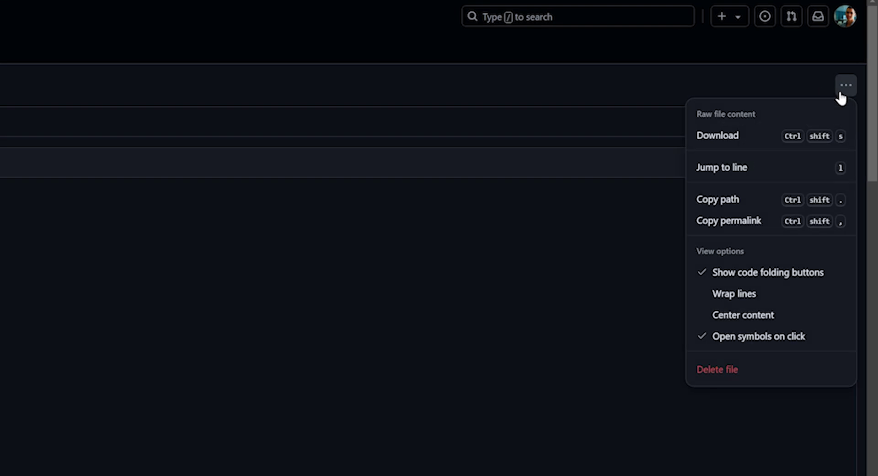
left_click(719, 136)
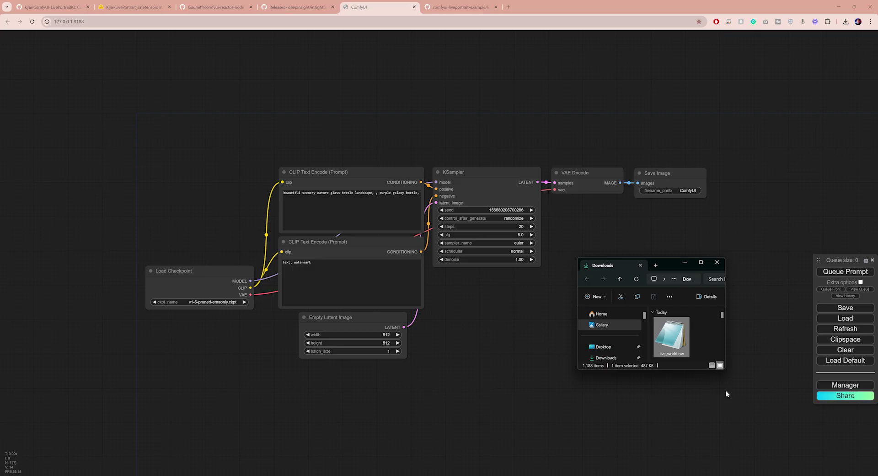
left_click_drag(485, 333, 482, 322)
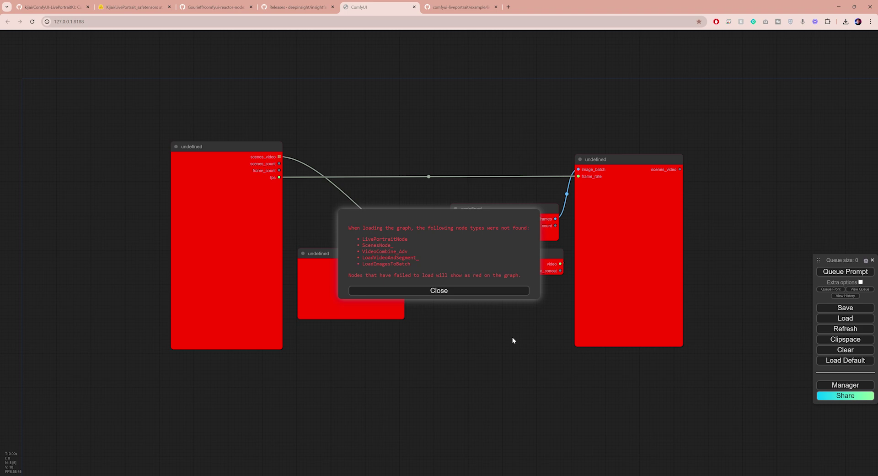
Step: Install comfyui-mixlab-nodes and comfyui-liveportrait from Manager's missing-nodes list, then restart the server
left_click(462, 291)
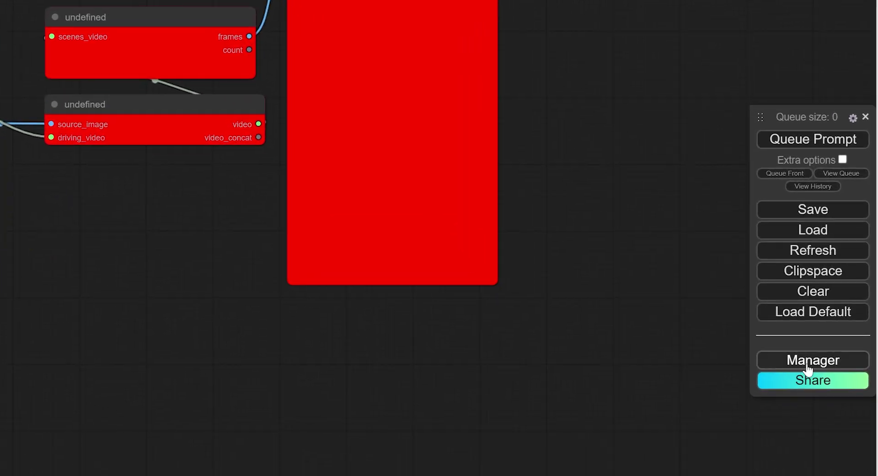
left_click(808, 366)
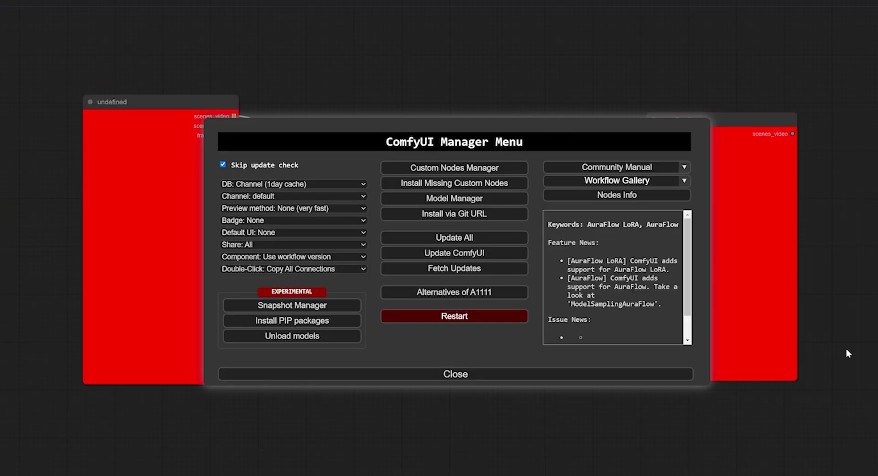
left_click(453, 184)
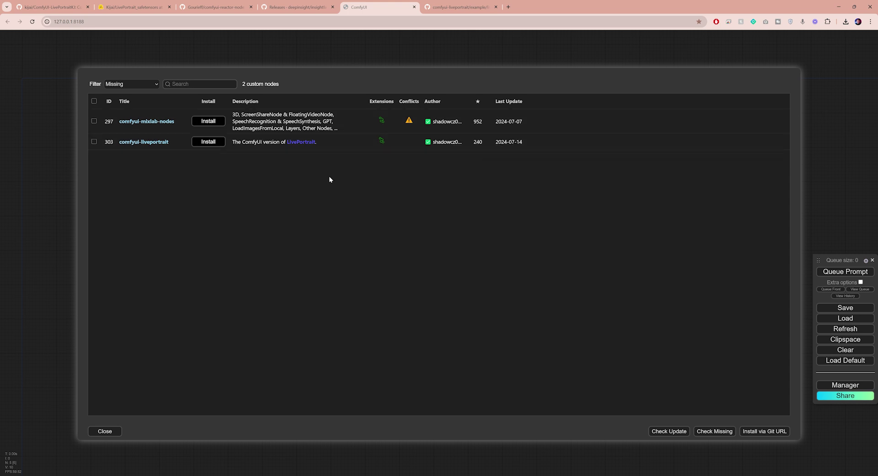
left_click(208, 121)
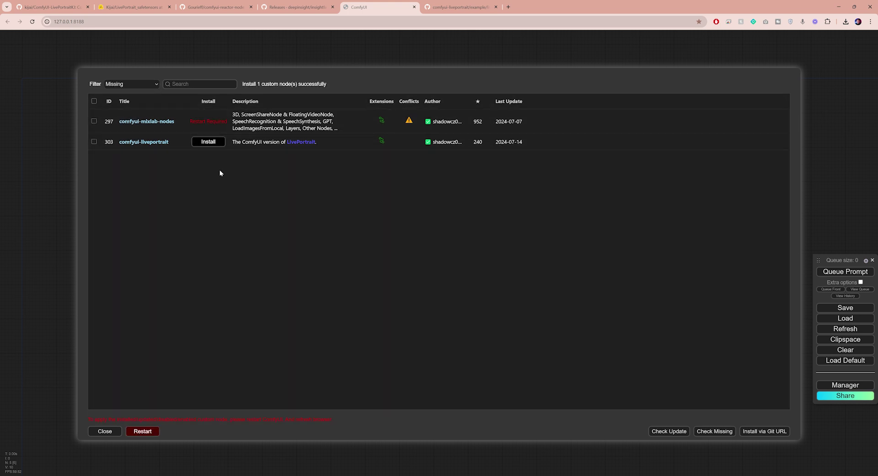
left_click(209, 143)
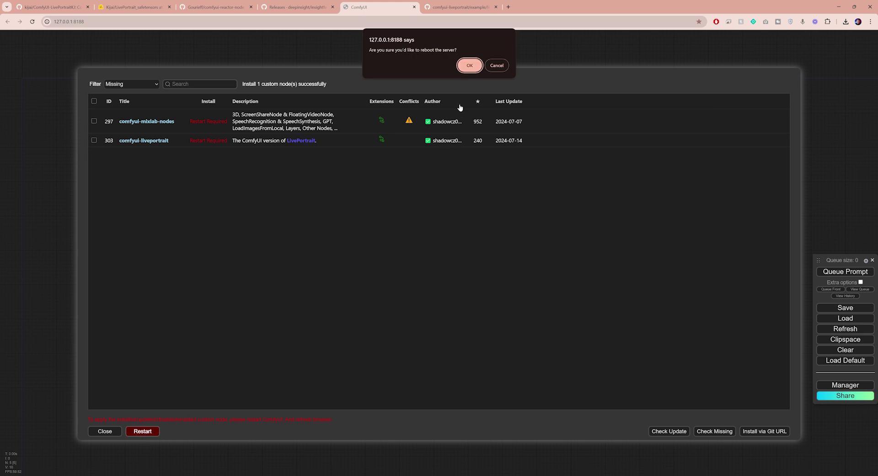
left_click(466, 67)
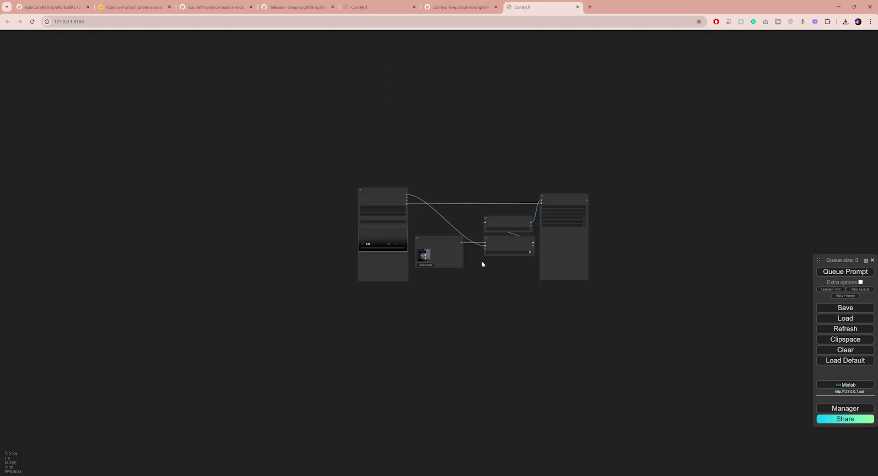
Step: Upload MDMZ_Impressions.mp4 as the driving video in Load Video And Segment
scroll(499, 273, "up", 8)
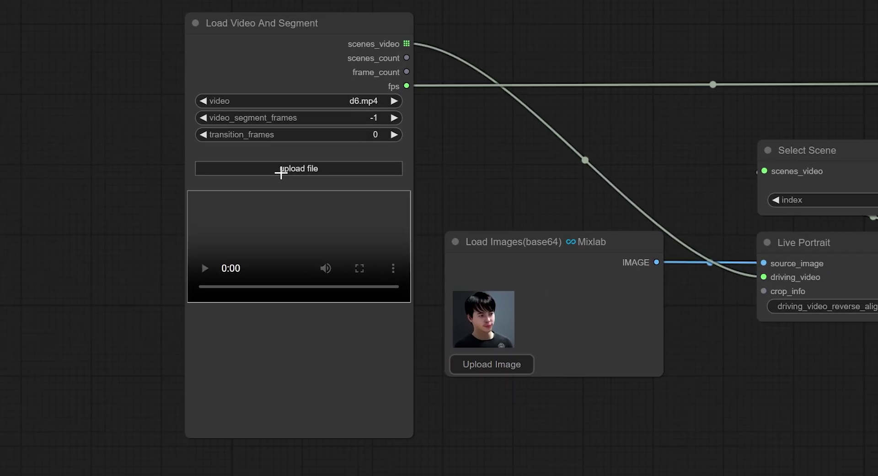
left_click(217, 155)
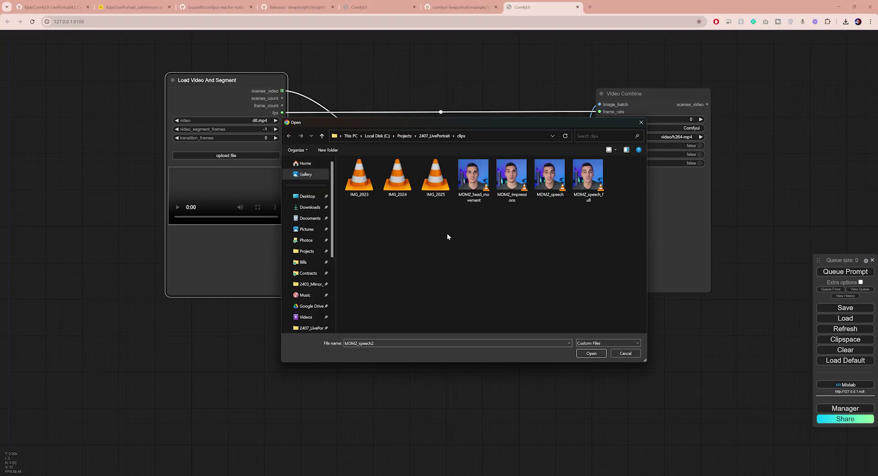
left_click(578, 353)
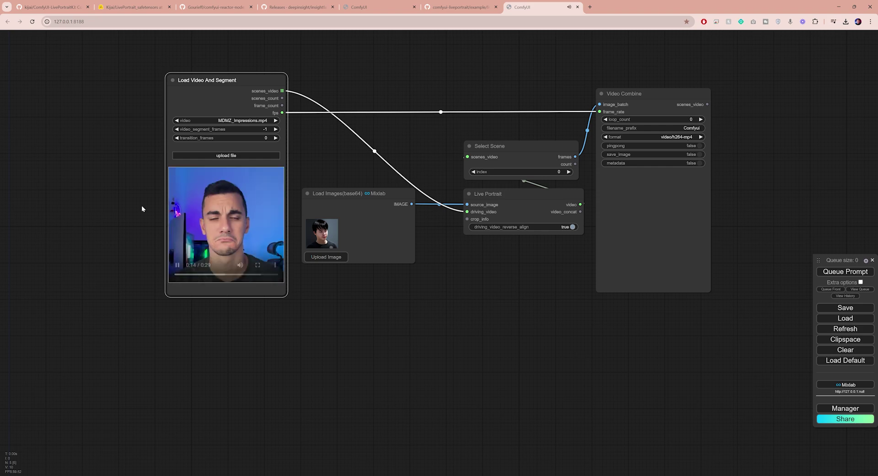
scroll(147, 218, "up", 6)
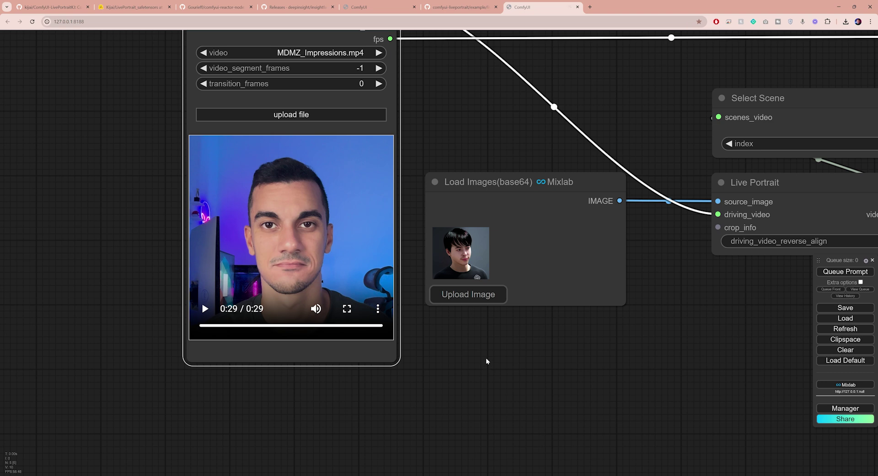
Step: Clear the old portrait in Load Images(base64) and upload the Mona Lisa image instead
scroll(574, 342, "up", 1)
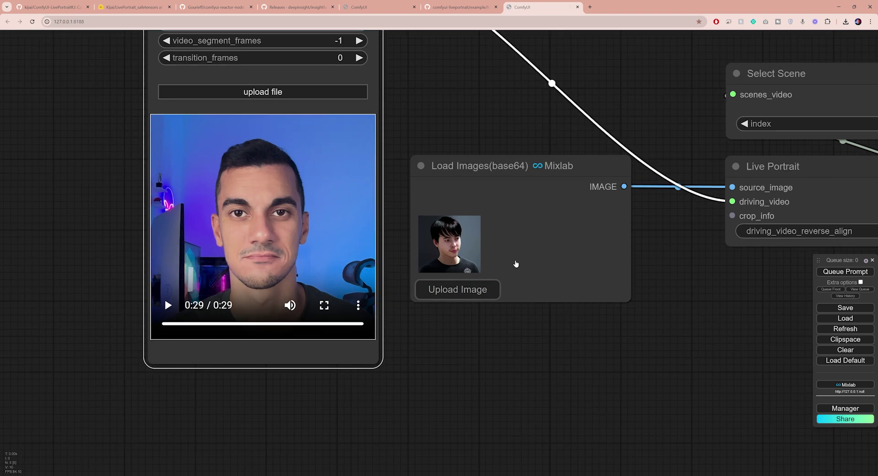
left_click(453, 251)
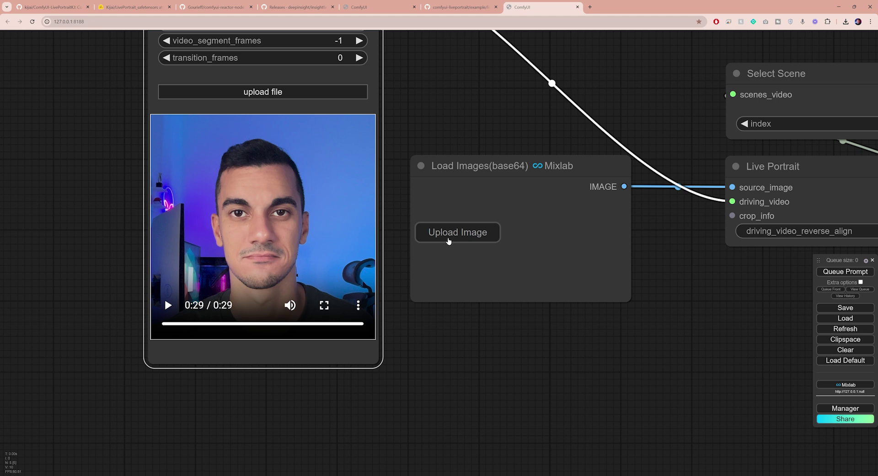
left_click(449, 237)
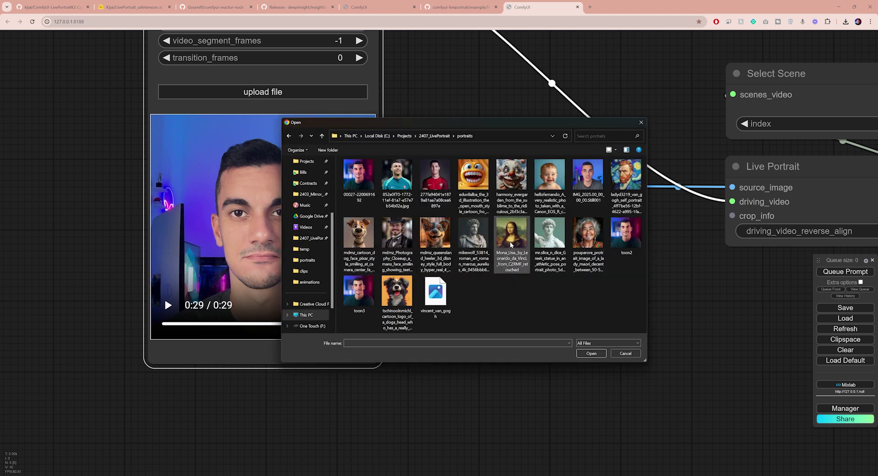
left_click(511, 245)
left_click(588, 353)
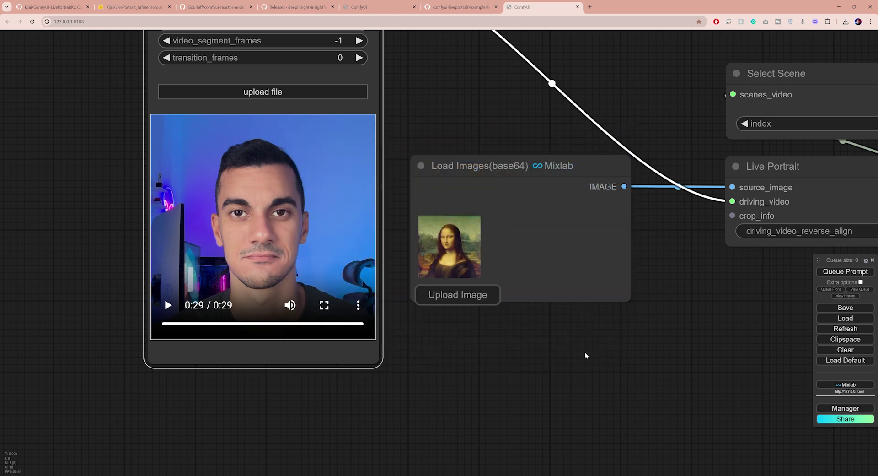
scroll(580, 345, "down", 5)
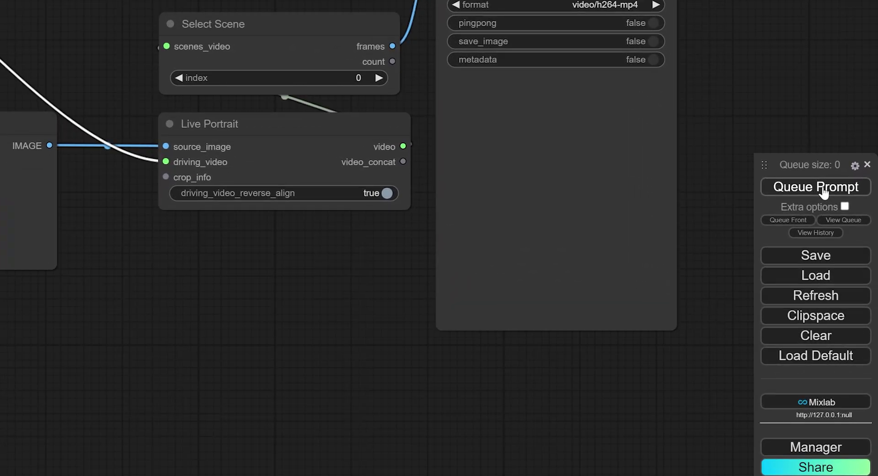
Step: Queue the LivePortrait workflow and wait for Video Combine to show the animated Mona Lisa
left_click(823, 188)
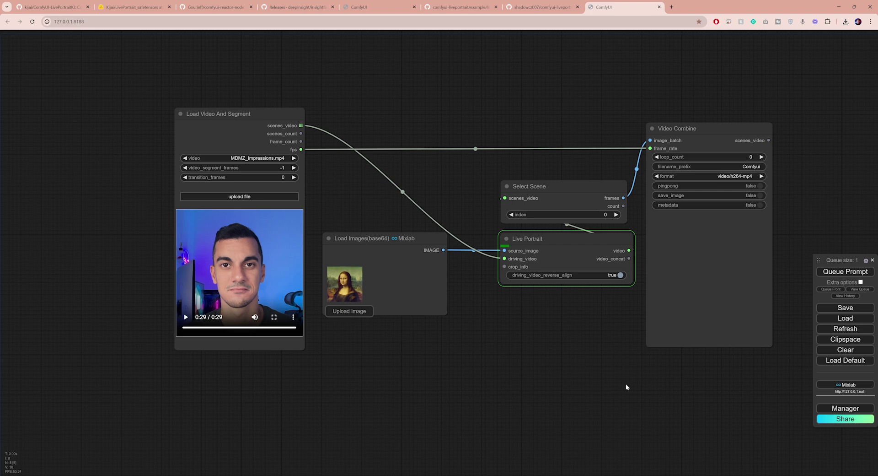
scroll(782, 300, "up", 8)
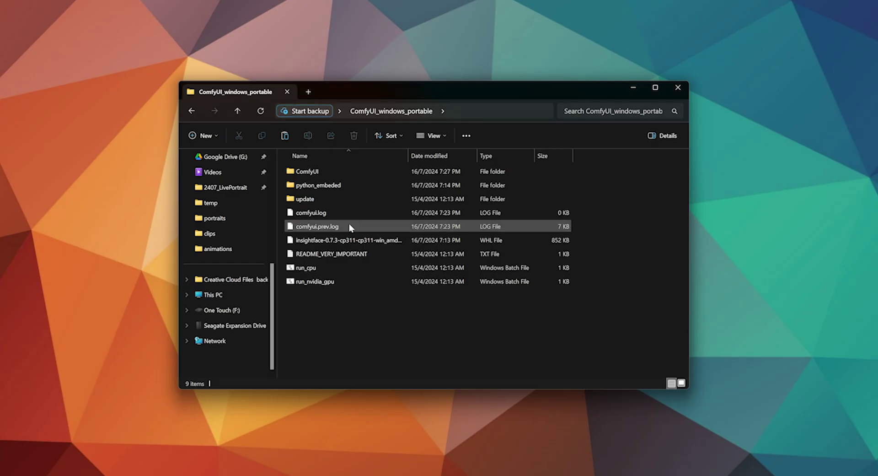
Step: Play Comfyui_00001_.mp4 from ComfyUI\temp in VLC and centre the player window
double_click(325, 172)
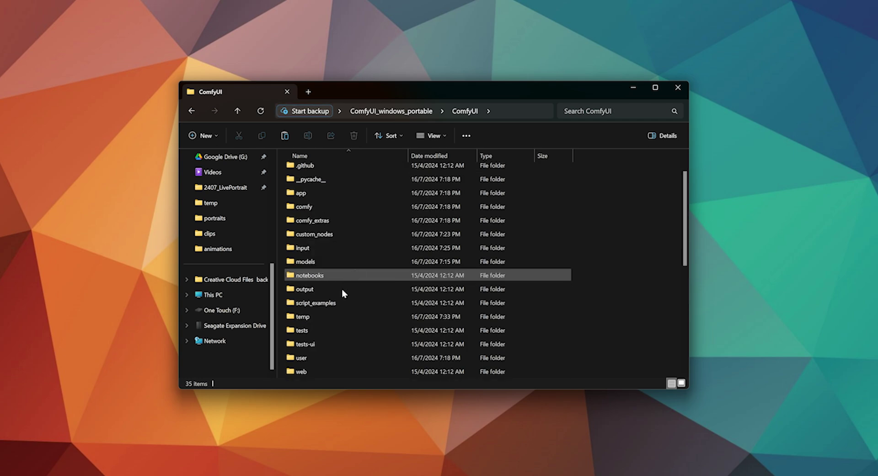
double_click(323, 316)
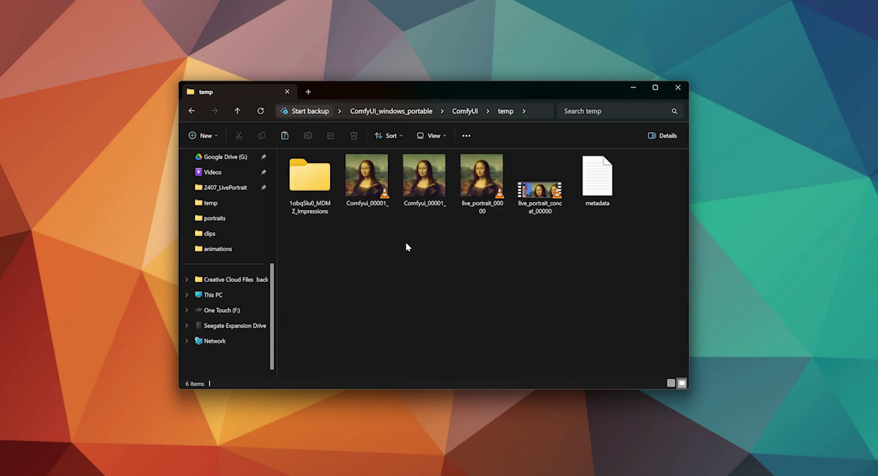
double_click(384, 187)
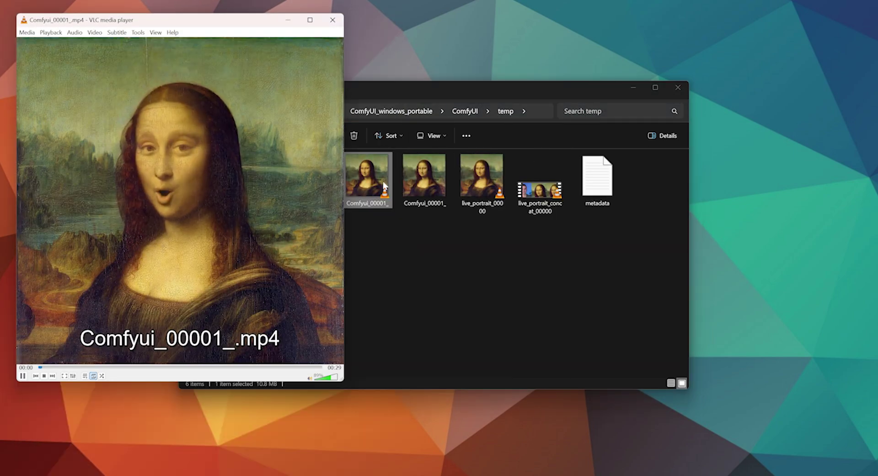
left_click_drag(185, 23, 447, 36)
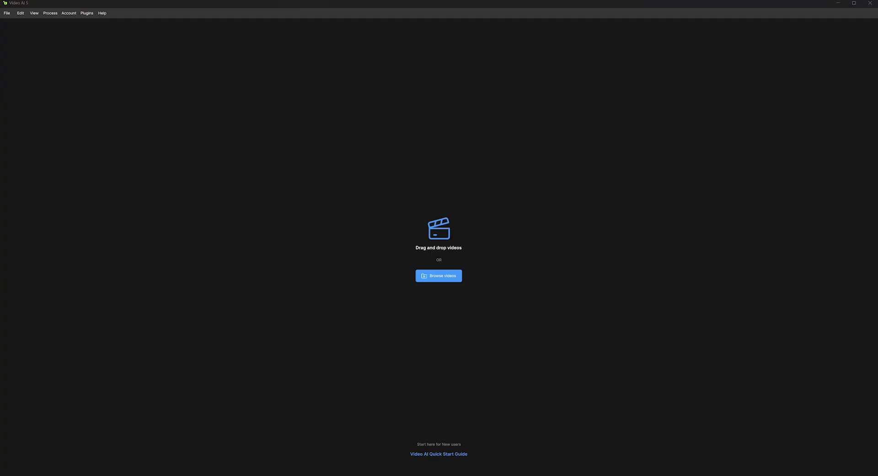
Step: Choose the Artemis Denoise/Sharpen model with mp4 container, then play the before-and-after preview
left_click(837, 177)
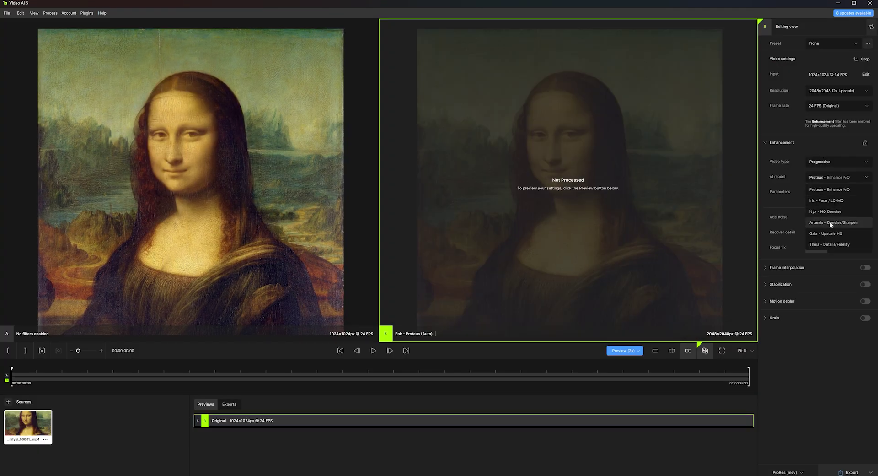
left_click(831, 222)
left_click(787, 472)
left_click(837, 429)
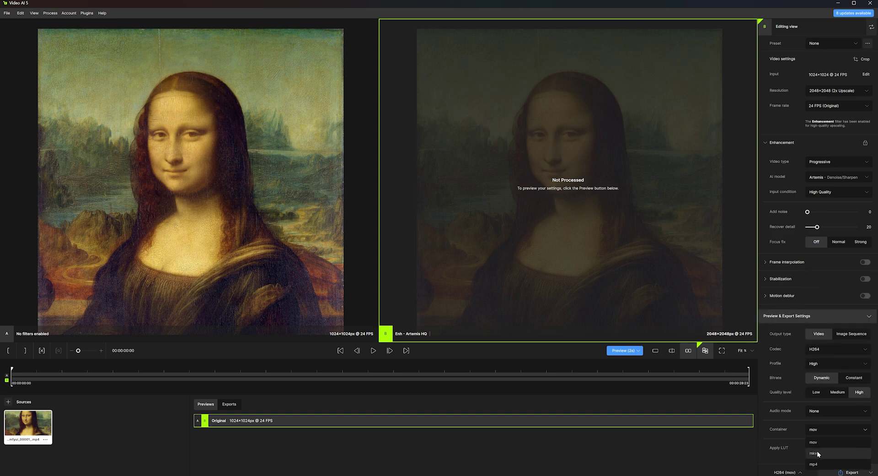
left_click(815, 464)
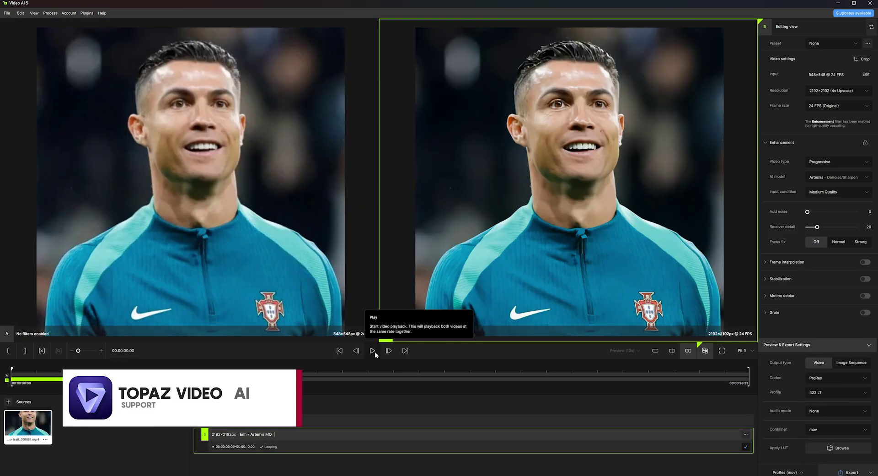
left_click(374, 351)
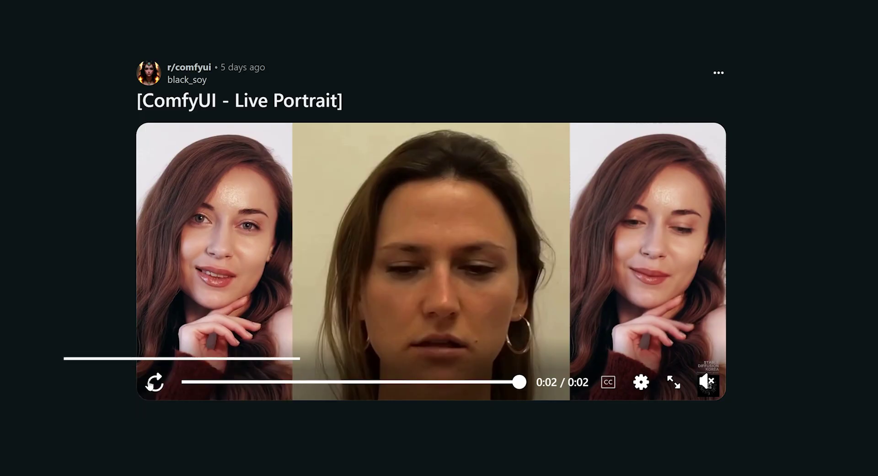
left_click(151, 384)
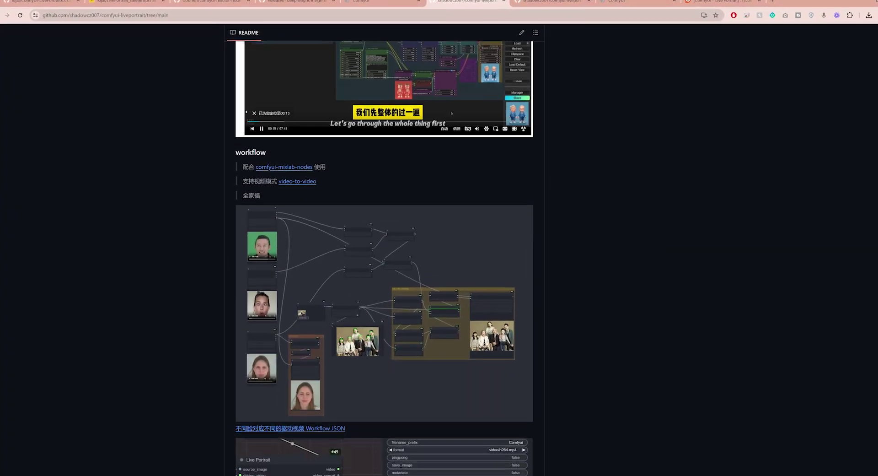
Step: Scroll the comfyui-liveportrait README down to the example workflows and Live Portrait node inputs
scroll(384, 275, "down", 2)
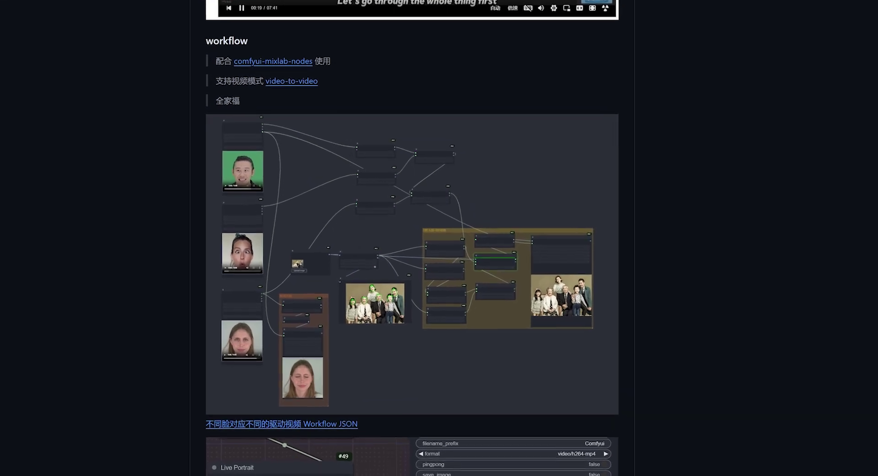
scroll(412, 238, "down", 5)
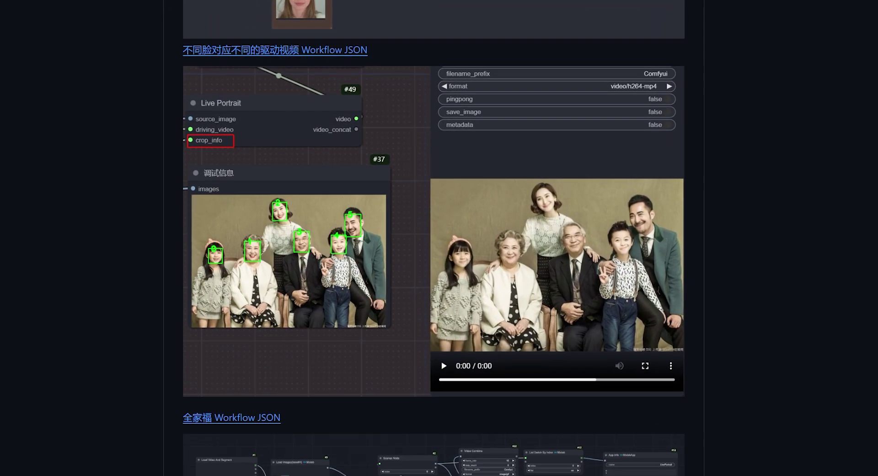
scroll(434, 238, "down", 5)
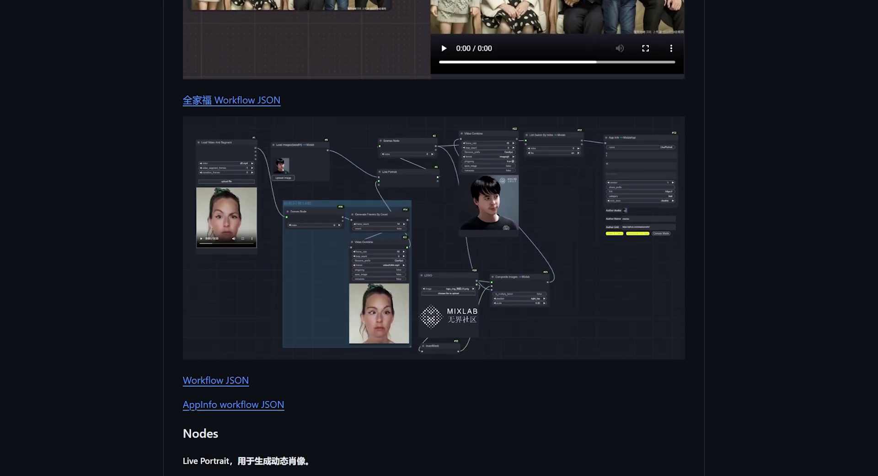
scroll(433, 238, "down", 2)
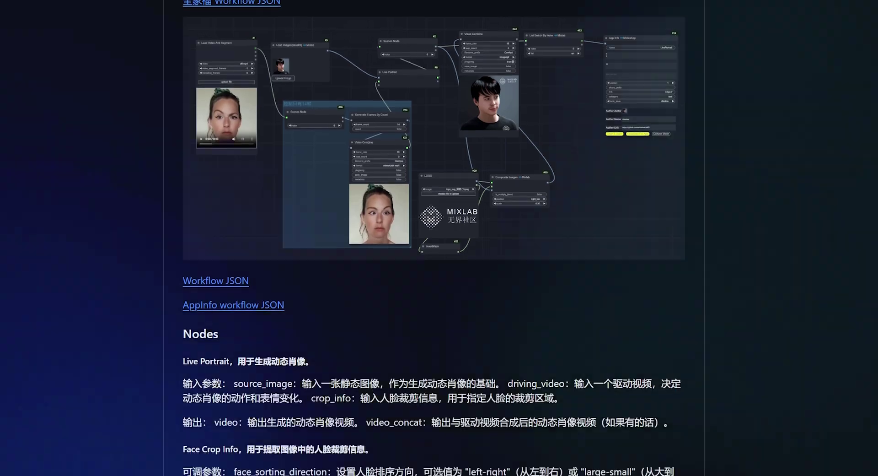